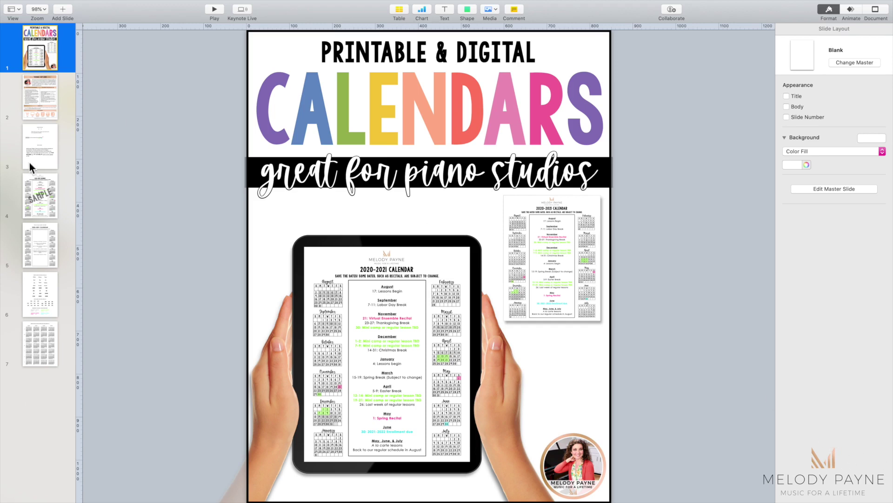
# Display slide 4, the sample 2020-2021 piano studio lesson calendar
pyautogui.click(35, 204)
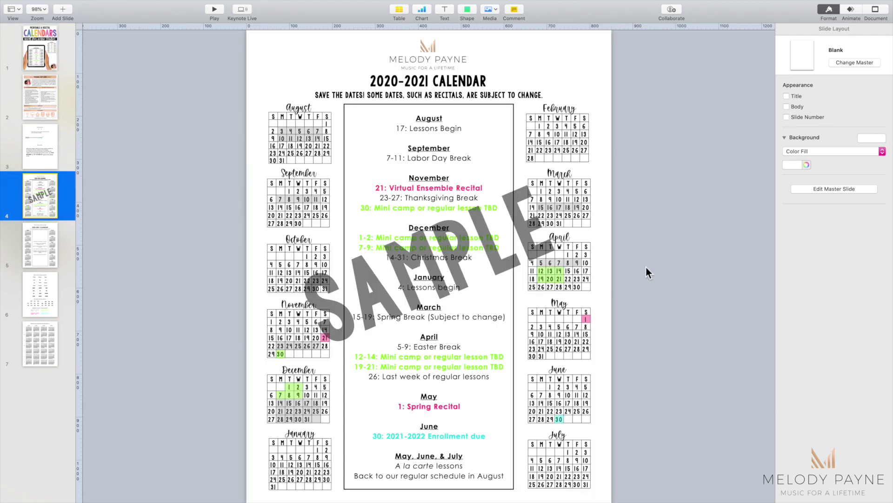
# Inspect the grey, green and pink transparent highlights, then go to template slide 5
pyautogui.click(306, 135)
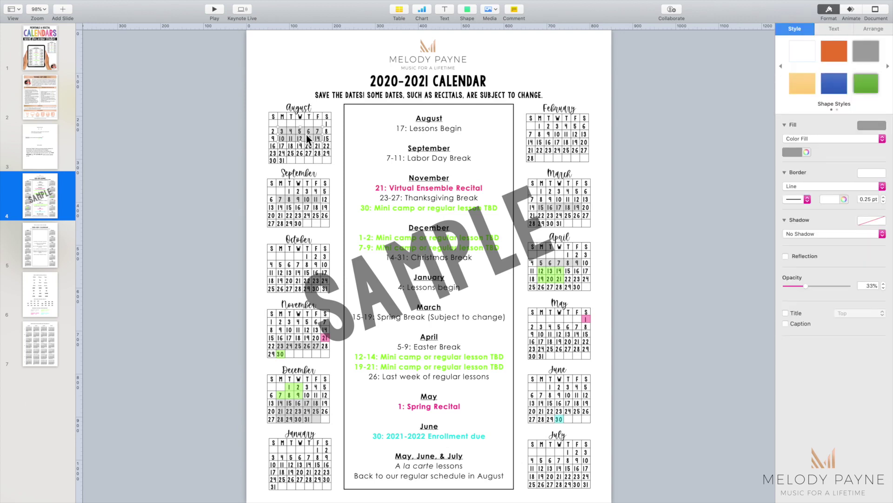
pyautogui.click(560, 278)
pyautogui.click(585, 319)
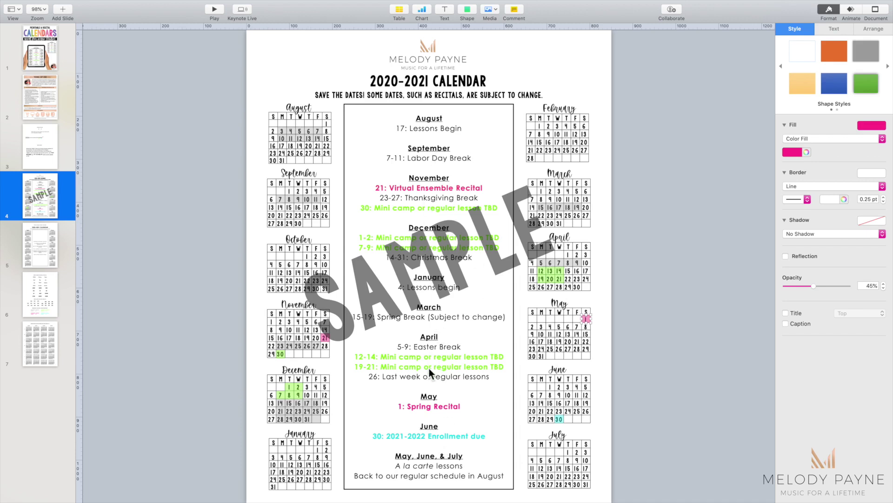
pyautogui.click(40, 247)
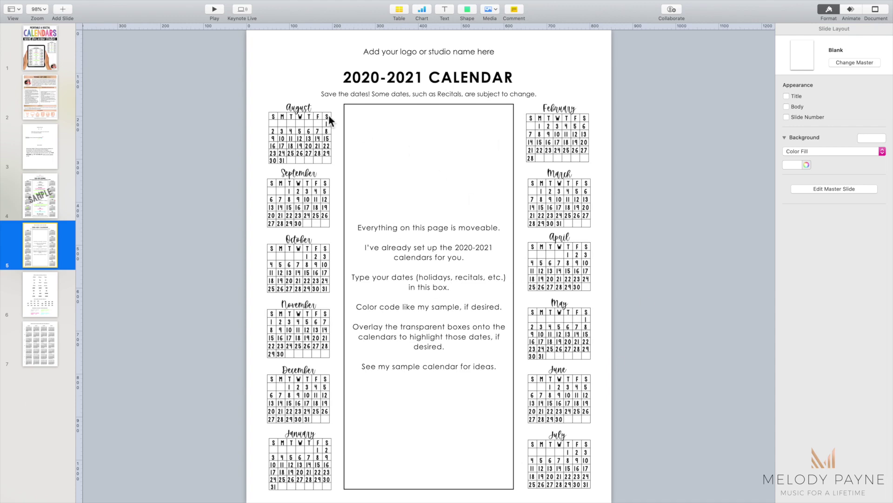
# Select all calendar objects, nudge them right and back, then go to stickers slide 6
pyautogui.moveTo(232, 40); pyautogui.dragTo(673, 479)
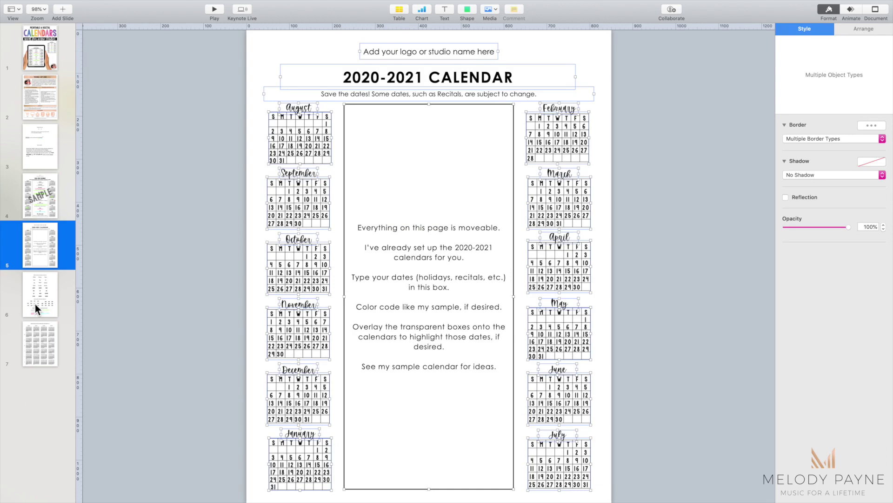
pyautogui.hotkey('shift', 'Right')
pyautogui.hotkey('shift', 'Right')
pyautogui.hotkey('shift', 'Right')
pyautogui.hotkey('shift', 'Right')
pyautogui.hotkey('shift', 'Right')
pyautogui.hotkey('shift', 'Right')
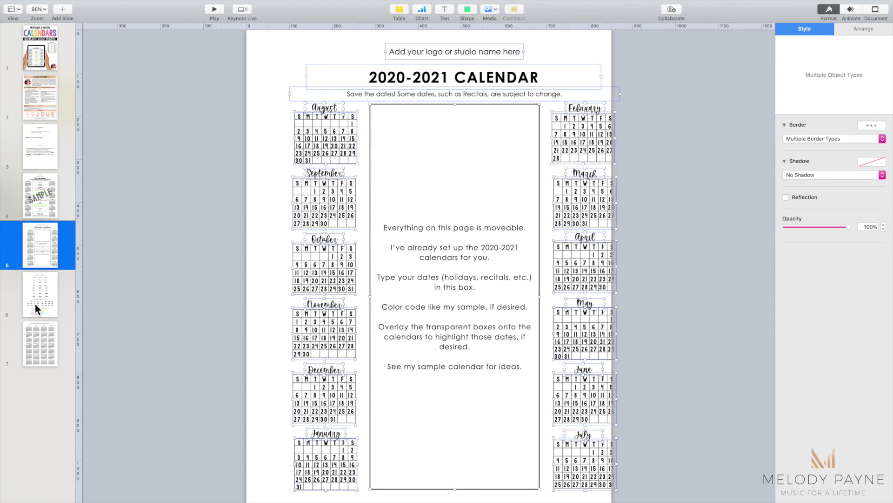
pyautogui.hotkey('shift', 'Left')
pyautogui.hotkey('shift', 'Left')
pyautogui.hotkey('shift', 'Left')
pyautogui.hotkey('shift', 'Left')
pyautogui.hotkey('shift', 'Left')
pyautogui.hotkey('shift', 'Left')
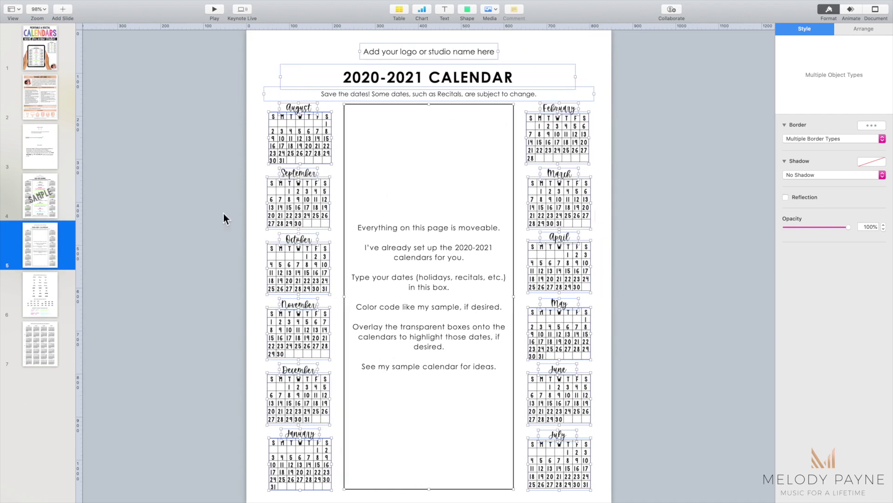
pyautogui.click(45, 302)
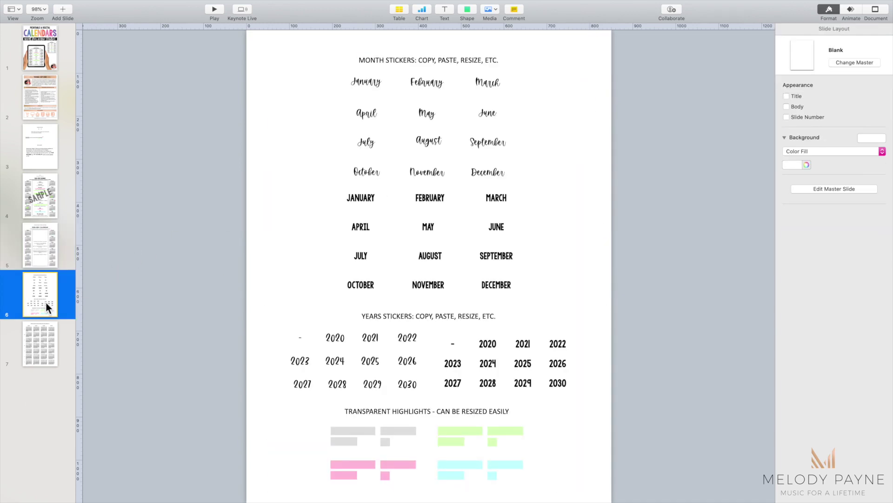
# Browse sticker slides 7 and 6, select the dash year sticker, then return to slide 5
pyautogui.click(42, 356)
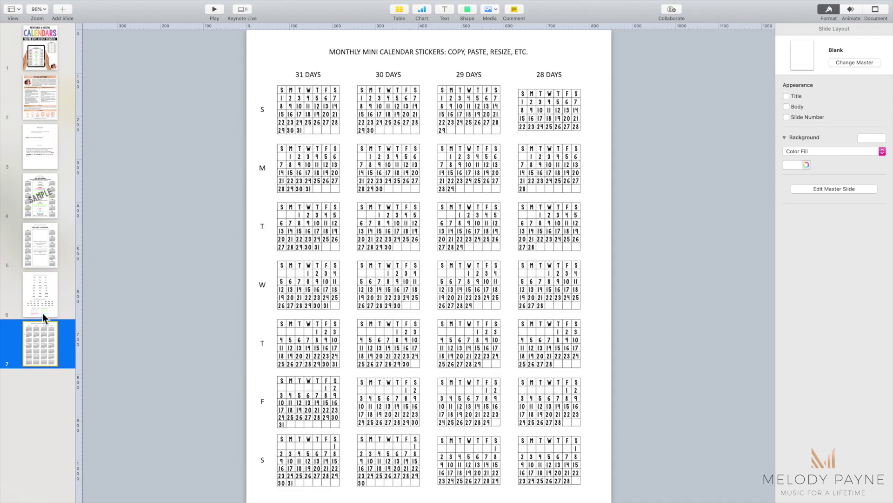
pyautogui.click(43, 293)
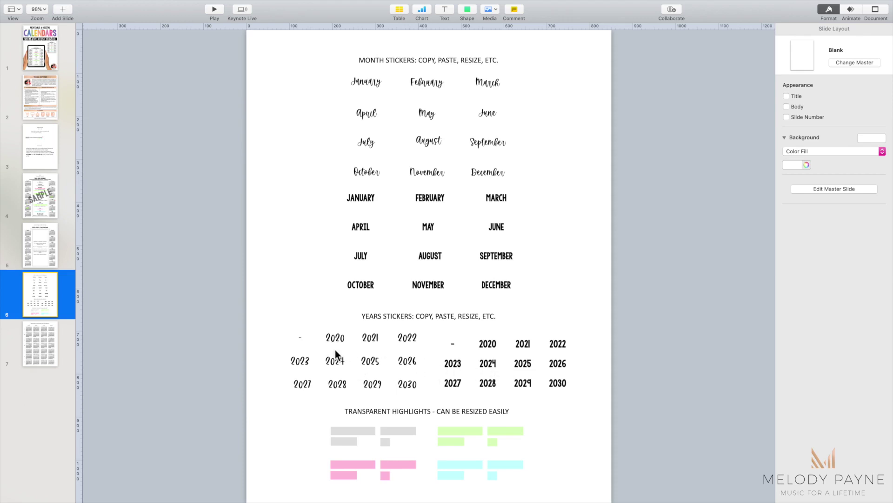
pyautogui.click(301, 339)
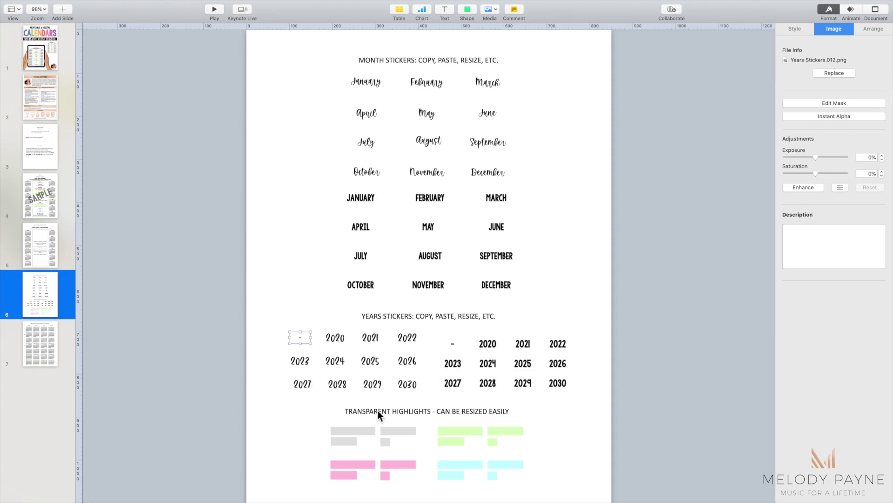
pyautogui.scroll(-1, 378, 409)
pyautogui.scroll(1, 379, 411)
pyautogui.click(44, 238)
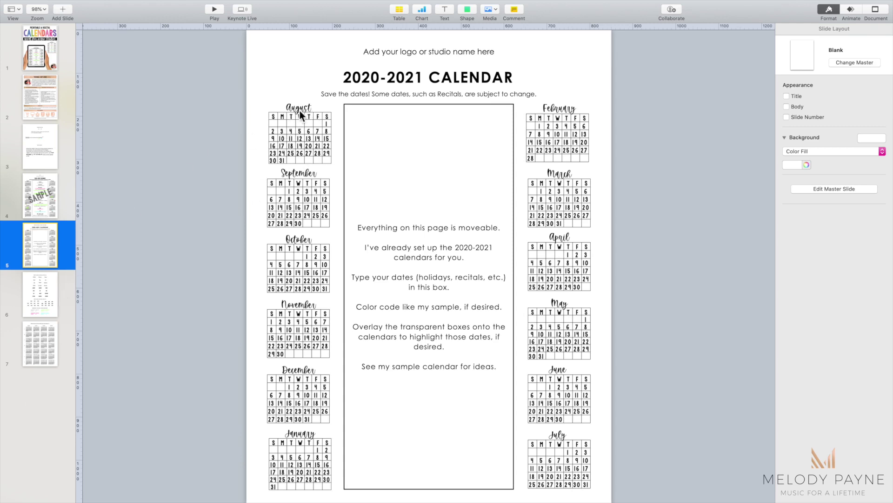
# Select and copy the bold AUGUST month sticker on slide 6, then return to slide 5
pyautogui.click(36, 302)
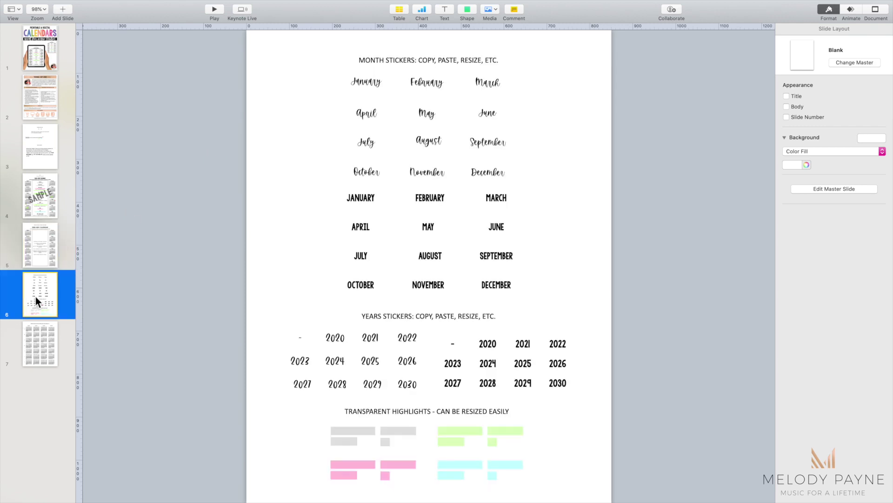
pyautogui.click(427, 264)
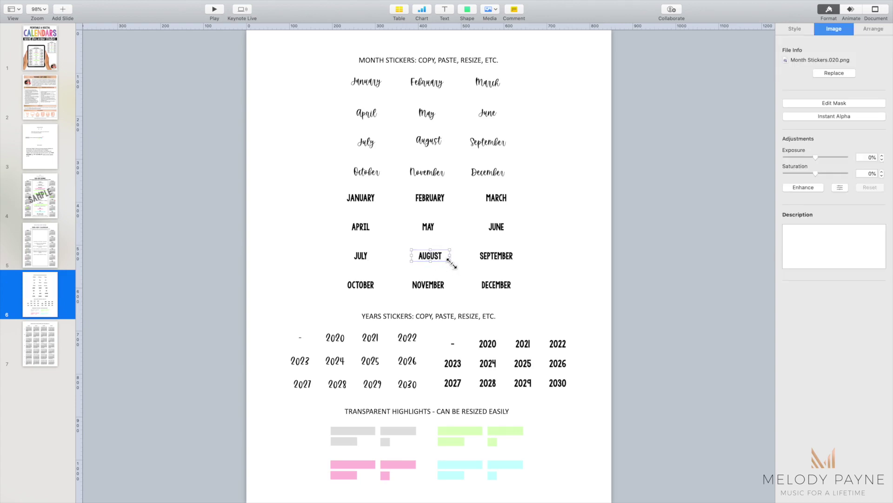
pyautogui.moveTo(451, 264)
pyautogui.mouseDown()
pyautogui.moveTo(535, 313)
pyautogui.moveTo(489, 279)
pyautogui.moveTo(458, 278)
pyautogui.mouseUp()
pyautogui.click(40, 239)
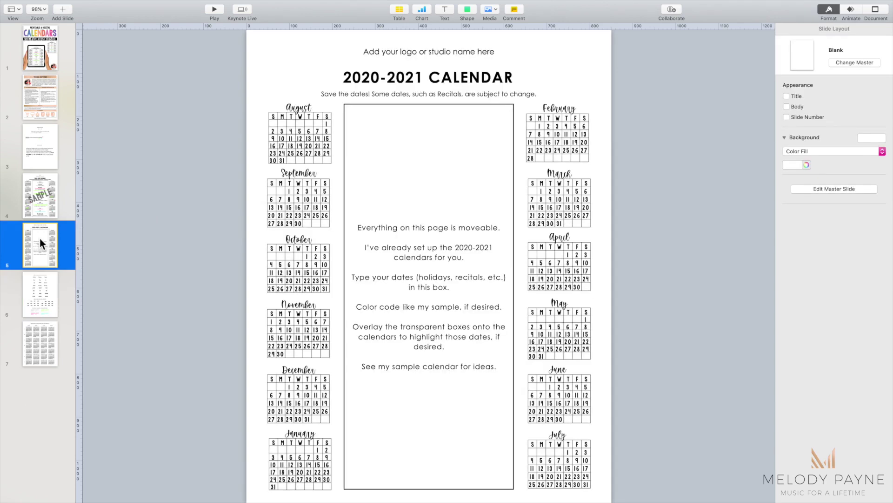
# Paste the AUGUST sticker, delete the script August heading, and seat the sticker atop August's grid
pyautogui.press('super+v')
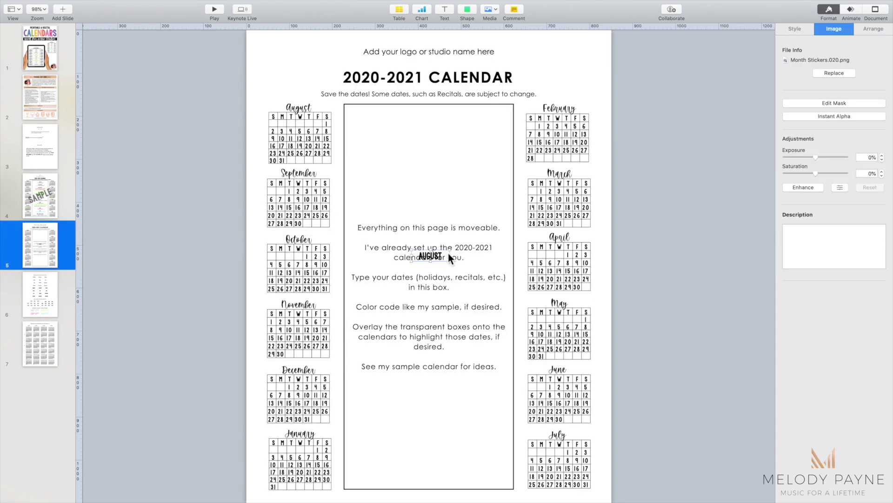
pyautogui.moveTo(440, 254); pyautogui.dragTo(446, 195)
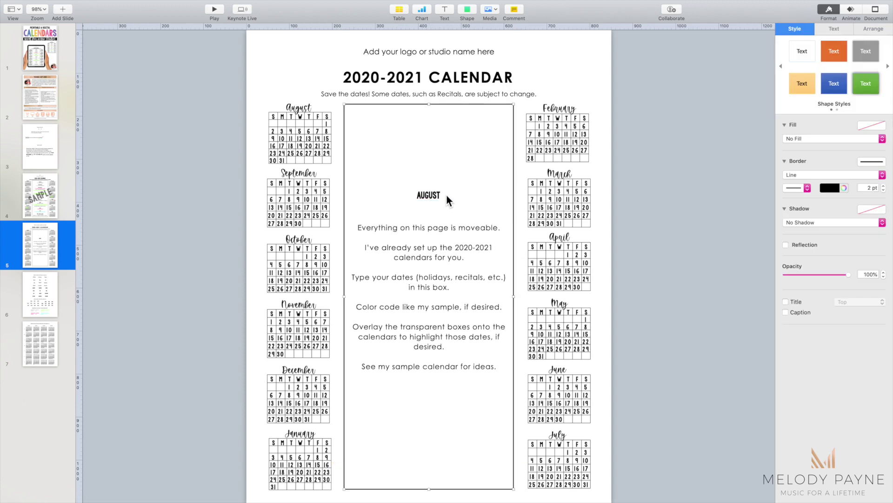
pyautogui.click(439, 196)
pyautogui.moveTo(439, 195); pyautogui.dragTo(306, 97)
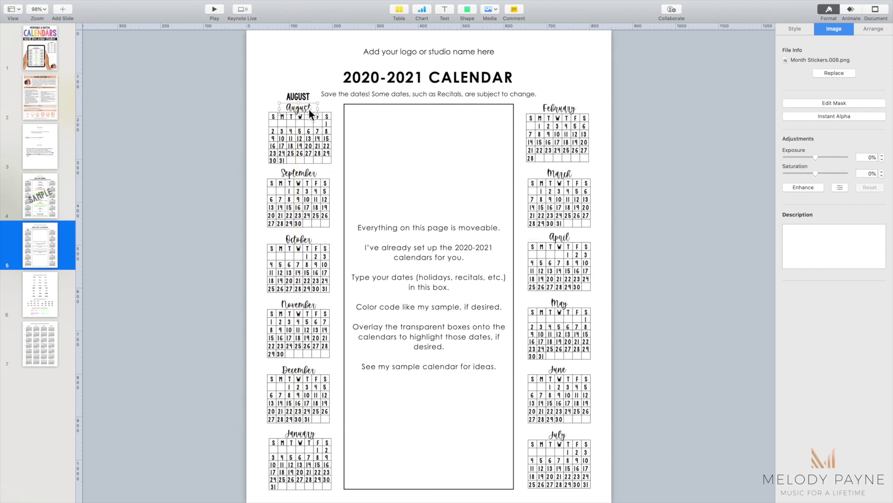
pyautogui.press('Delete')
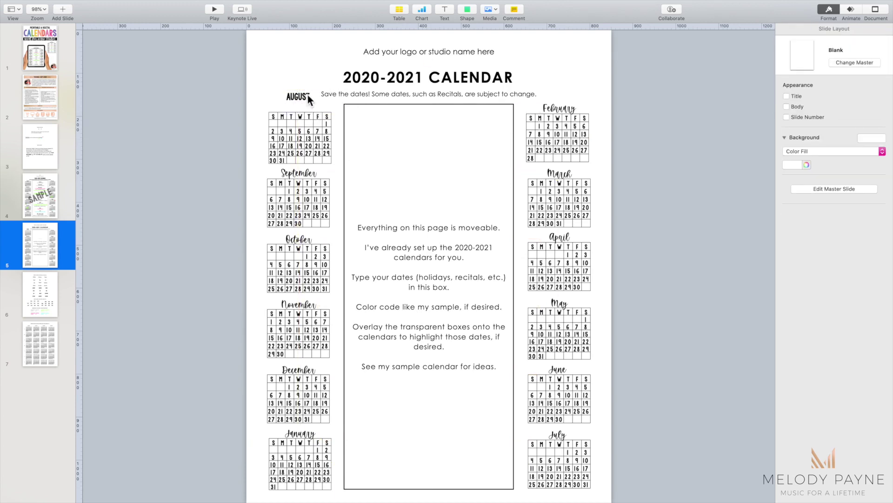
pyautogui.moveTo(308, 97); pyautogui.dragTo(311, 110)
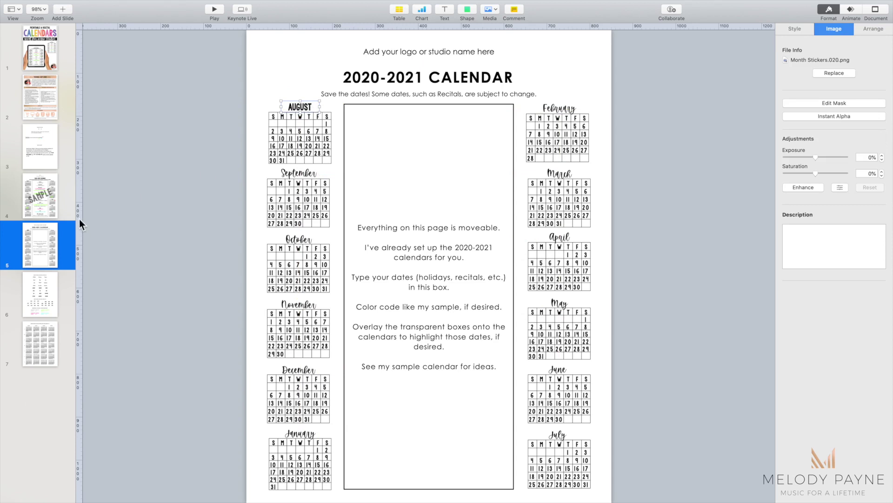
pyautogui.click(281, 143)
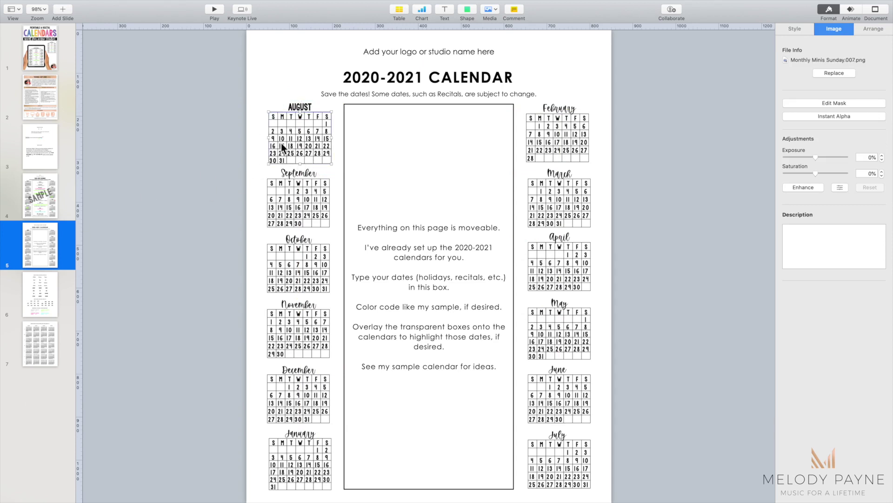
pyautogui.moveTo(269, 112); pyautogui.dragTo(247, 49)
pyautogui.press('super+z')
pyautogui.click(45, 342)
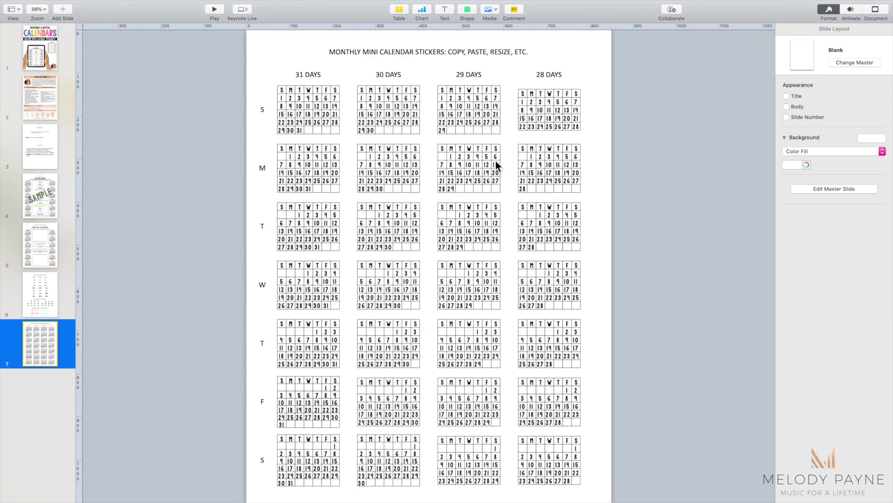
# Check the Sunday-through-Saturday 31-day mini calendars on slide 7 and select the Sunday-start one
pyautogui.moveTo(206, 85); pyautogui.dragTo(659, 308)
pyautogui.click(310, 100)
pyautogui.click(308, 154)
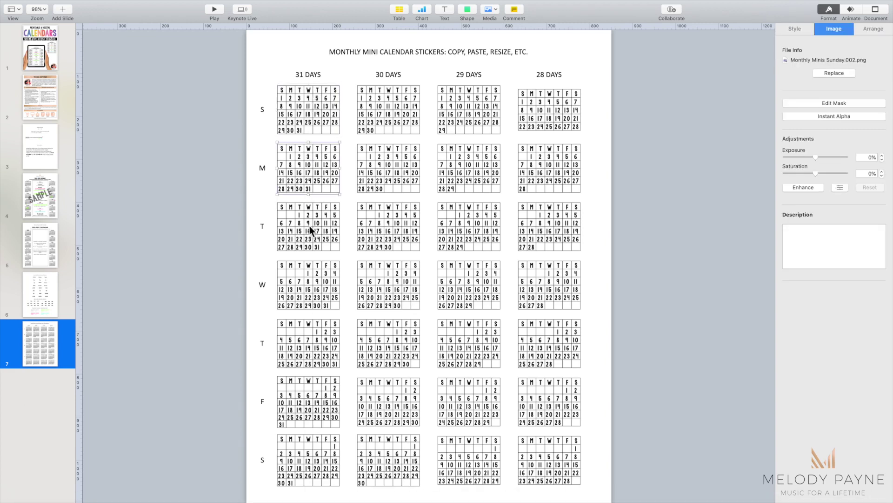
pyautogui.click(309, 225)
pyautogui.click(310, 300)
pyautogui.click(309, 365)
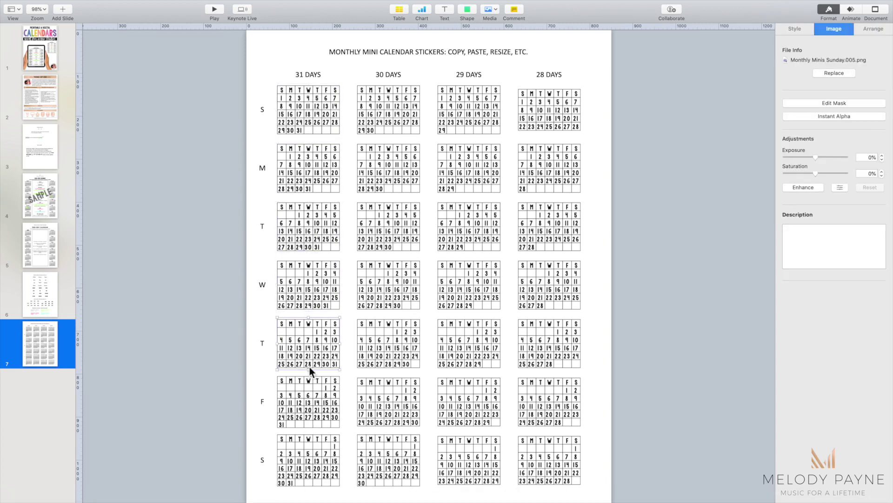
pyautogui.click(309, 418)
pyautogui.click(307, 459)
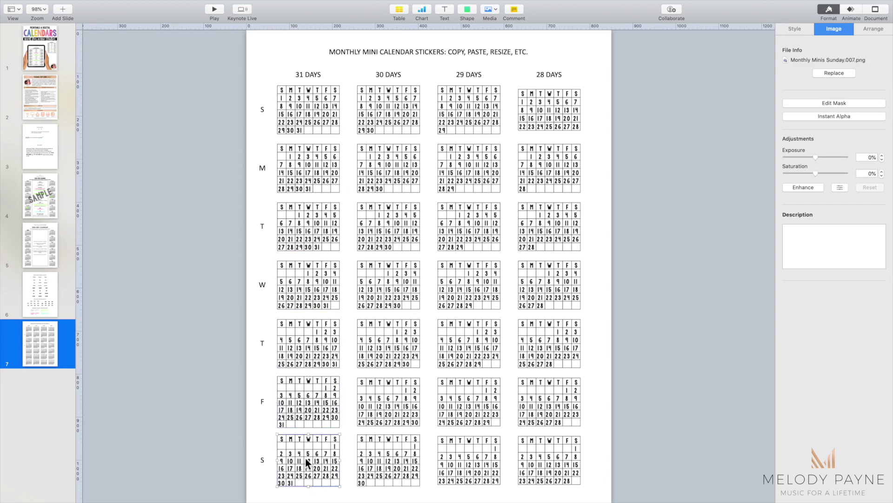
pyautogui.click(306, 105)
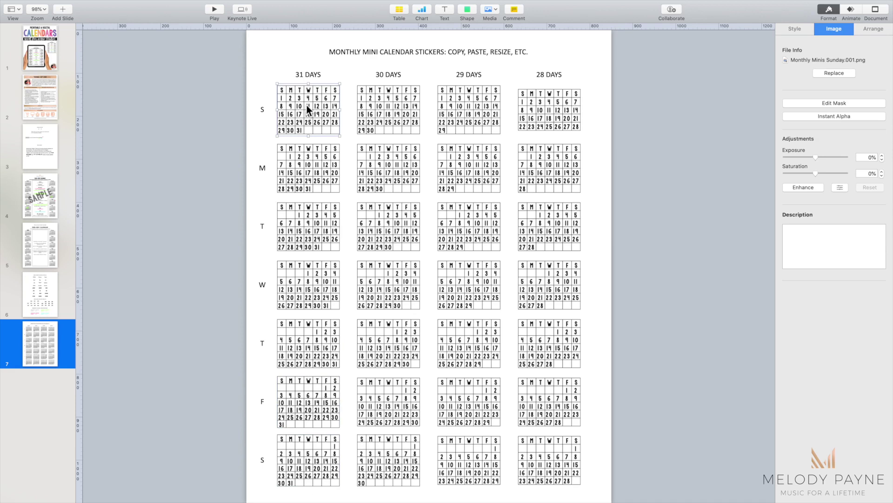
# On slide 4, swap the old August calendar for the pasted Sunday-start 31-day one
pyautogui.click(52, 200)
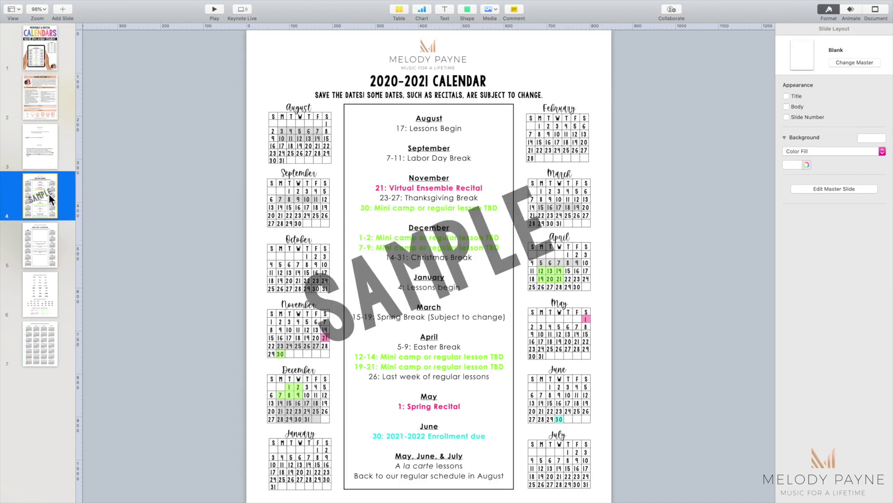
pyautogui.press('super+v')
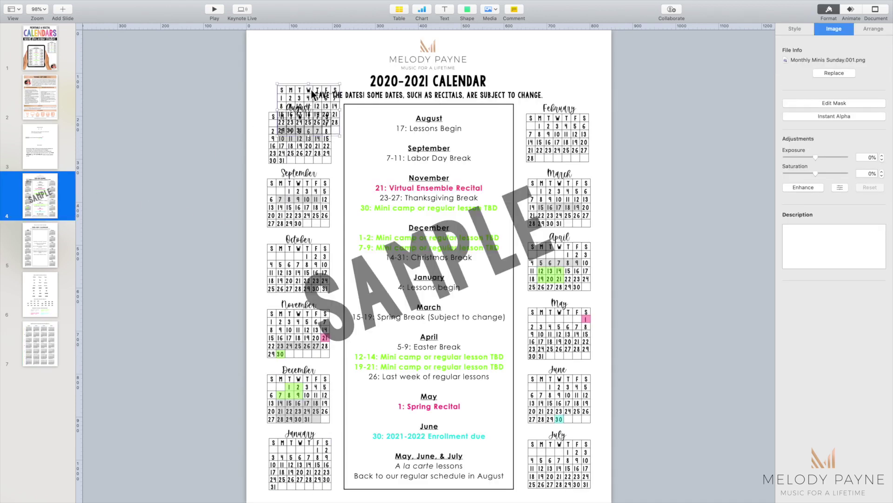
pyautogui.moveTo(320, 96); pyautogui.dragTo(251, 82)
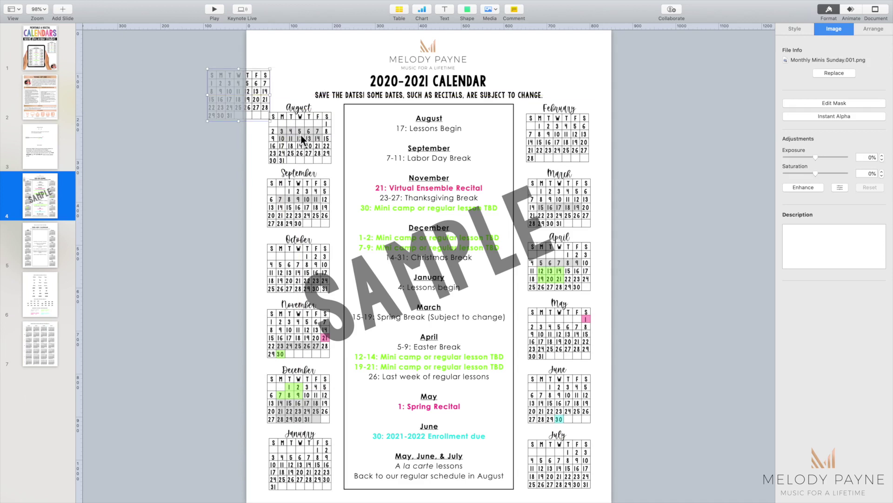
pyautogui.click(301, 135)
pyautogui.press('Delete')
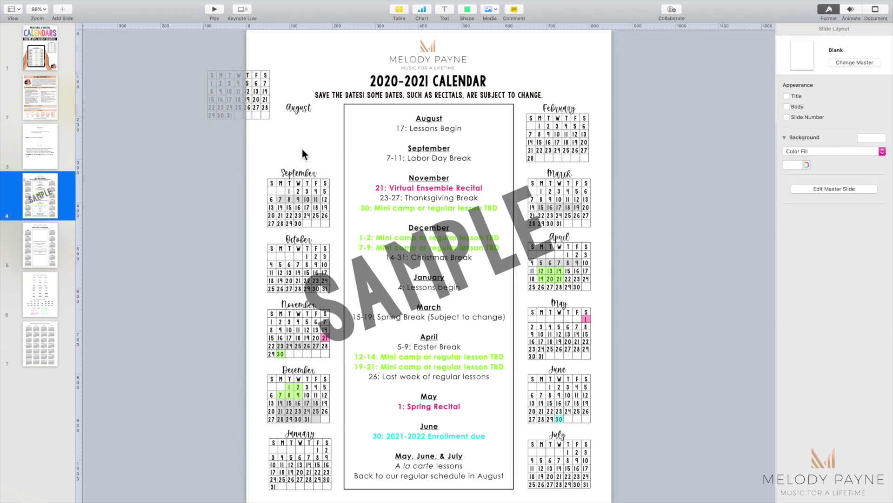
pyautogui.moveTo(261, 108); pyautogui.dragTo(320, 153)
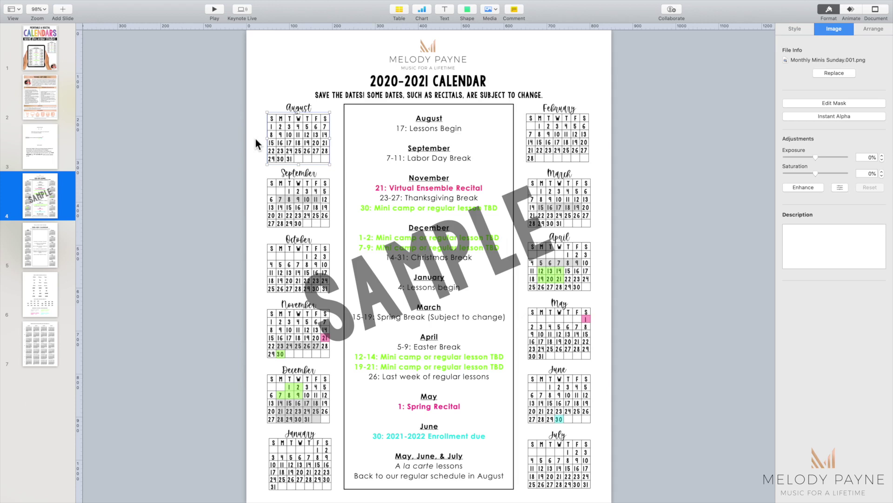
pyautogui.press('Down')
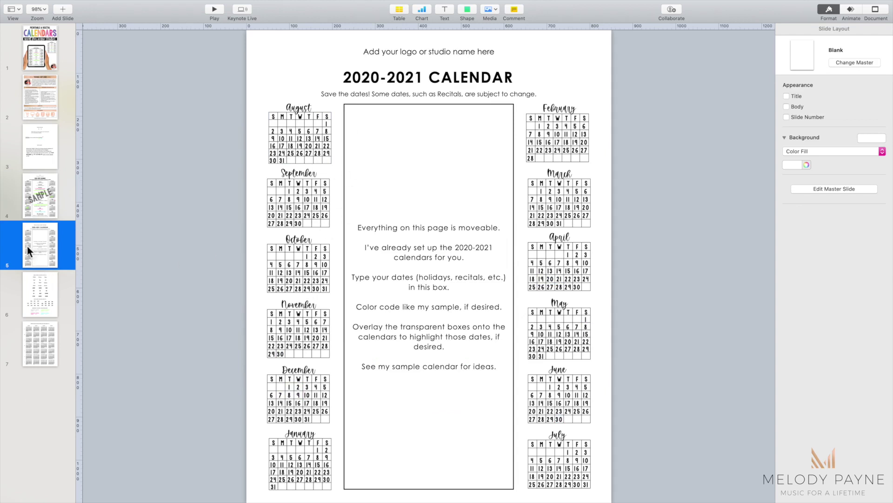
# View the sample calendar on slide 4, then switch to the editable template on slide 5
pyautogui.click(35, 195)
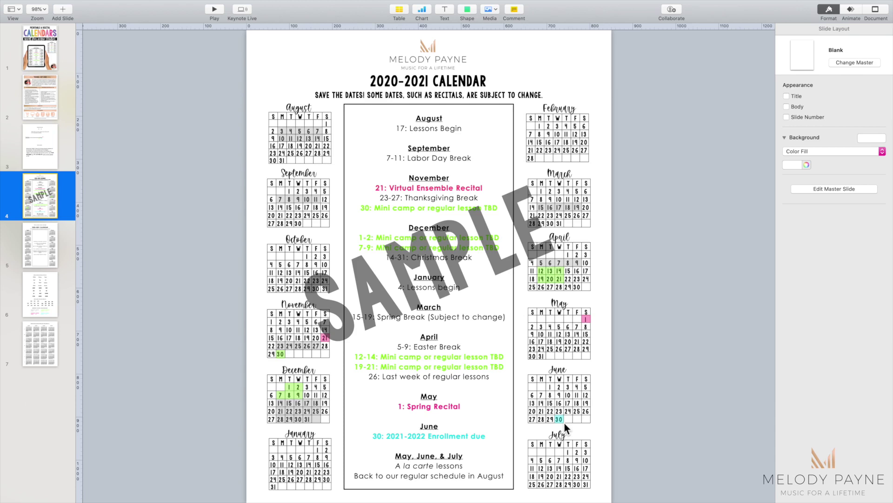
pyautogui.click(44, 252)
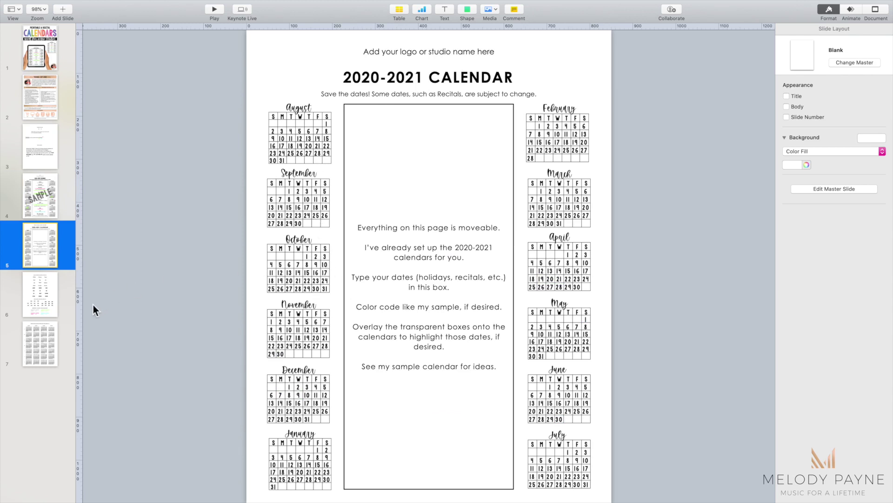
# On stickers slide 6, select the green transparent highlight bars, keeping their solid colour fill
pyautogui.click(46, 303)
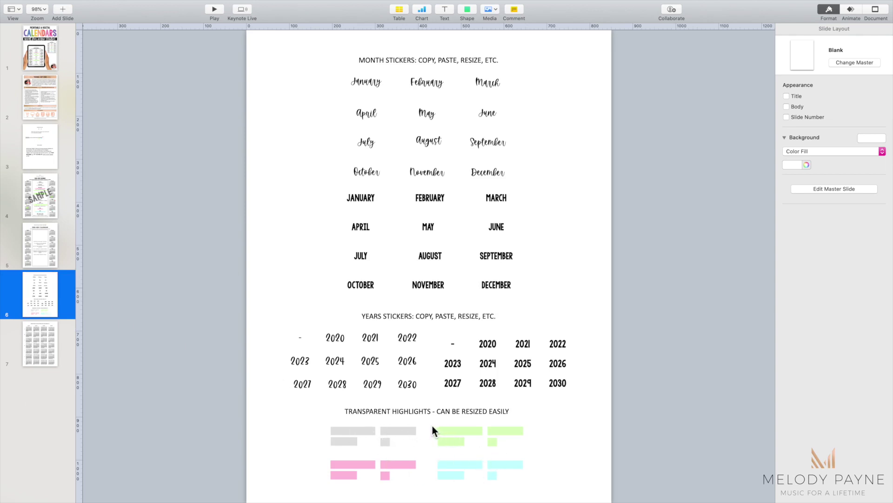
pyautogui.moveTo(432, 424); pyautogui.dragTo(537, 447)
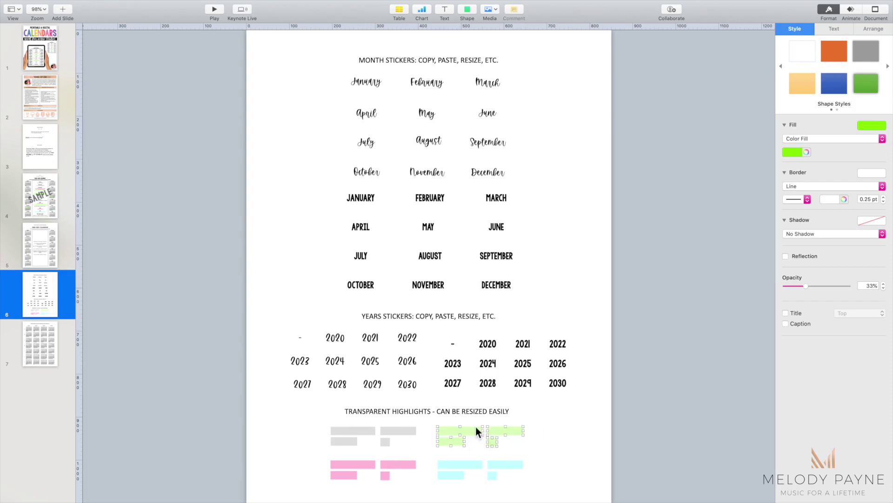
pyautogui.click(817, 138)
pyautogui.click(817, 138)
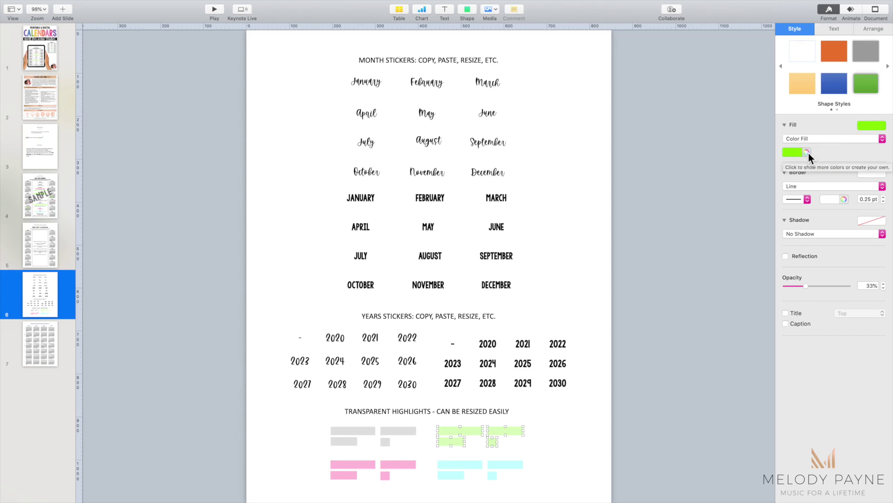
# Recolour the green highlights Banana yellow from the pencil colours, then undo and deselect
pyautogui.click(808, 152)
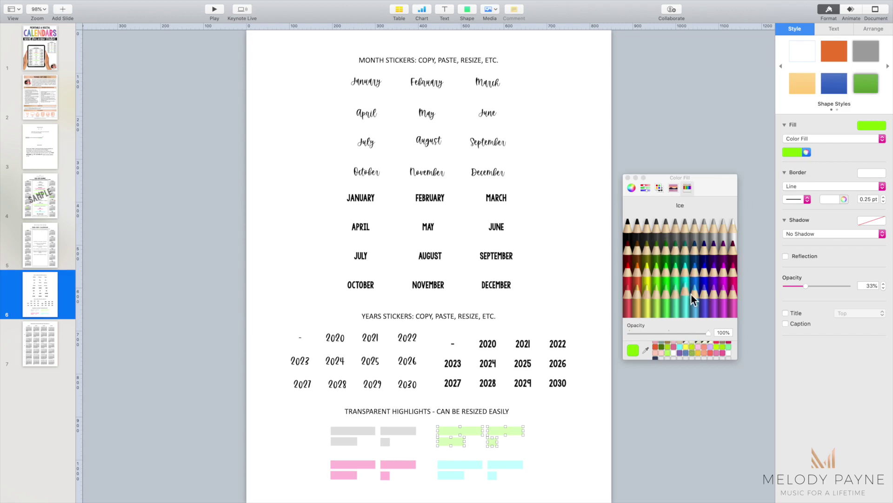
pyautogui.click(633, 188)
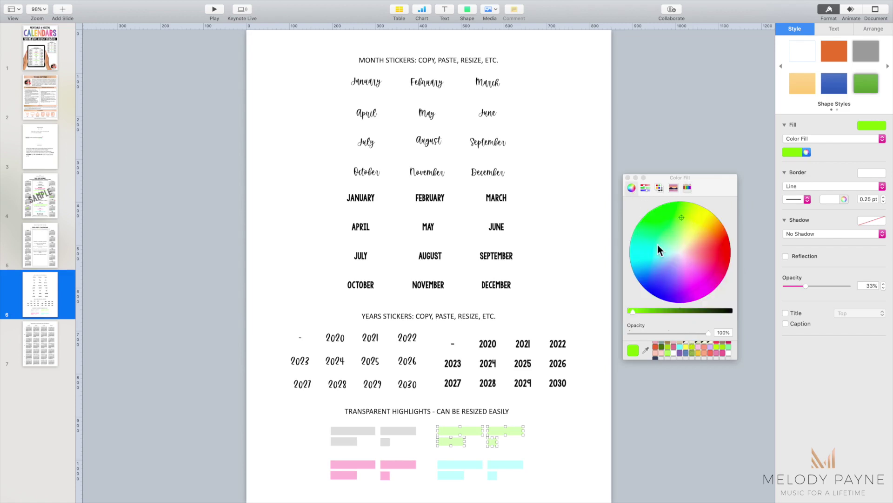
pyautogui.click(687, 184)
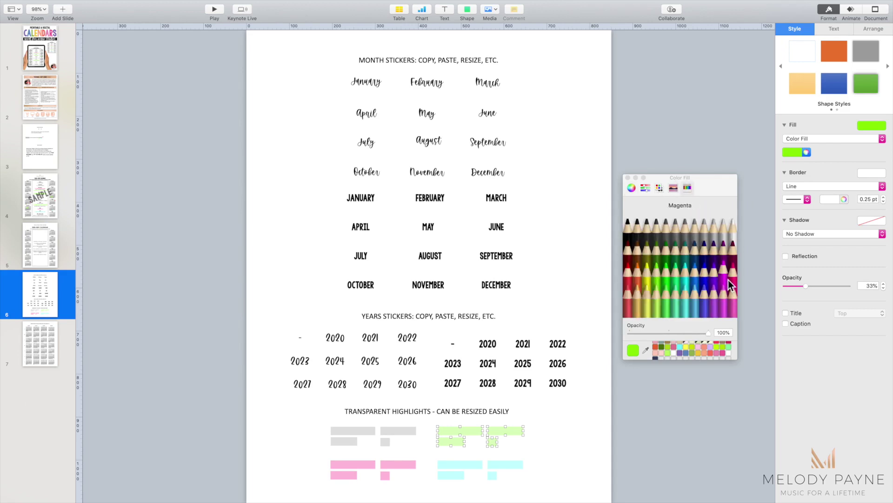
pyautogui.click(649, 306)
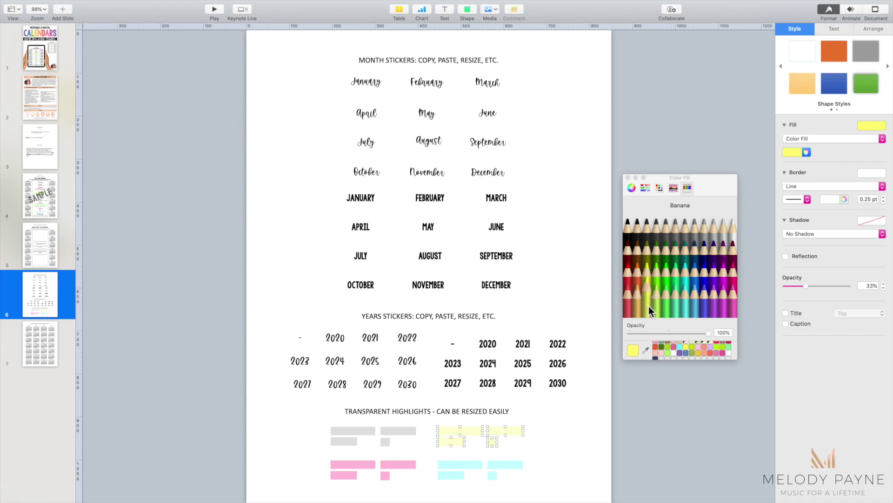
pyautogui.press('super+z')
pyautogui.click(564, 435)
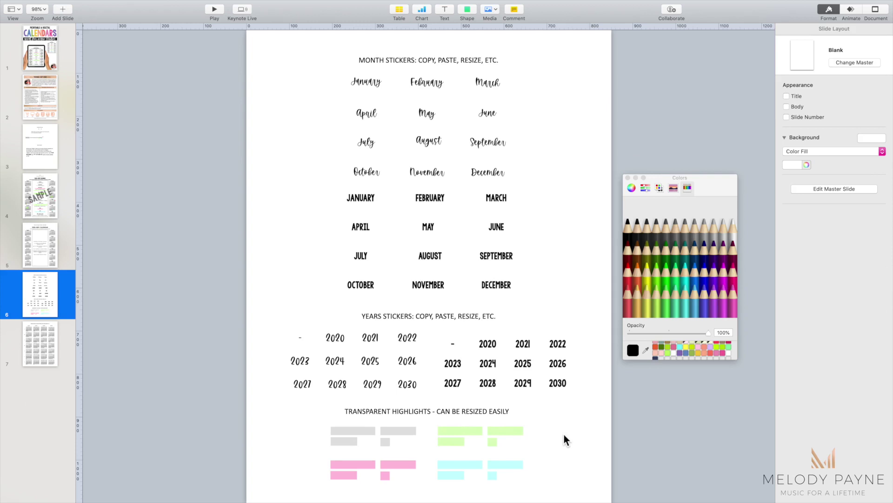
# Bring the small pink highlight square onto the calendar template slide and drag it over October 10
pyautogui.click(386, 475)
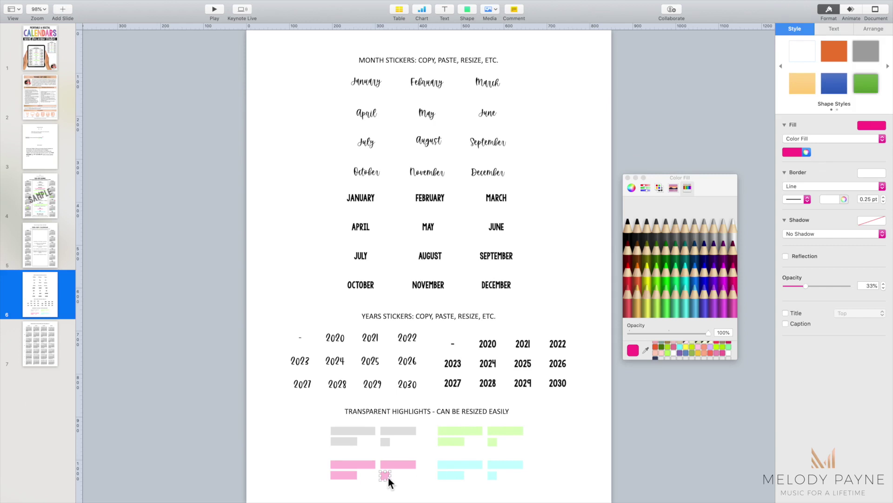
pyautogui.click(44, 233)
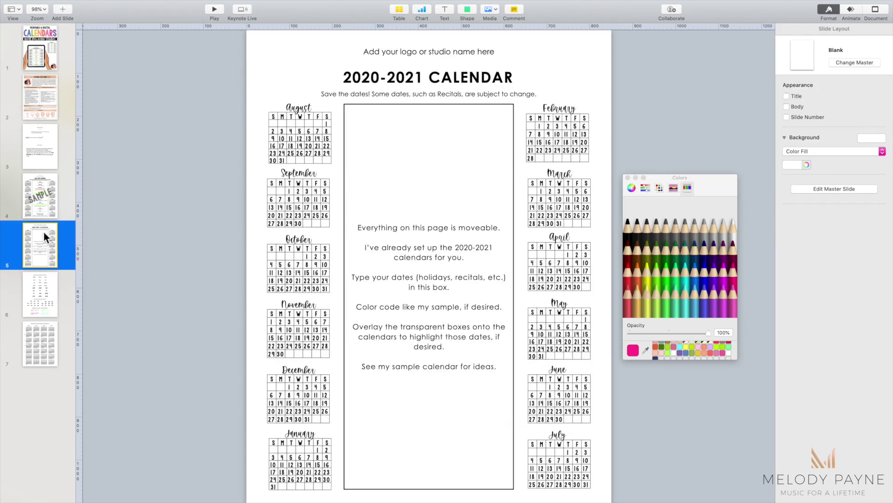
pyautogui.press('Tab')
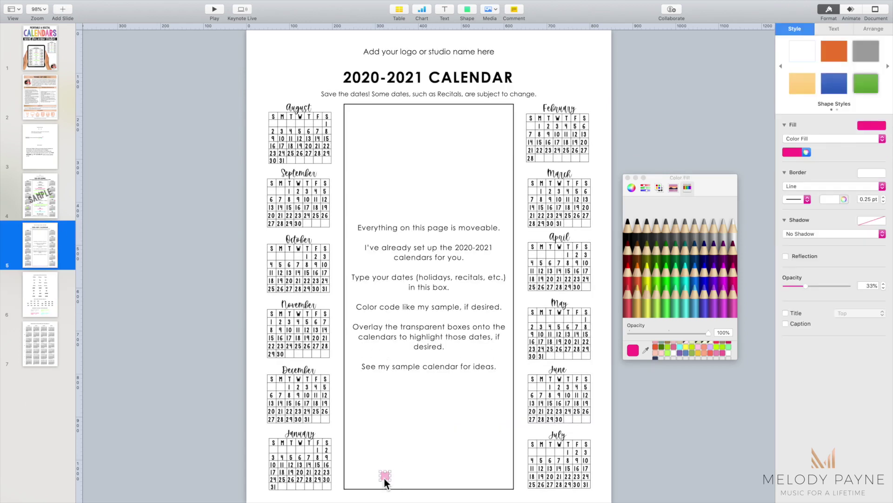
pyautogui.moveTo(386, 476); pyautogui.dragTo(326, 265)
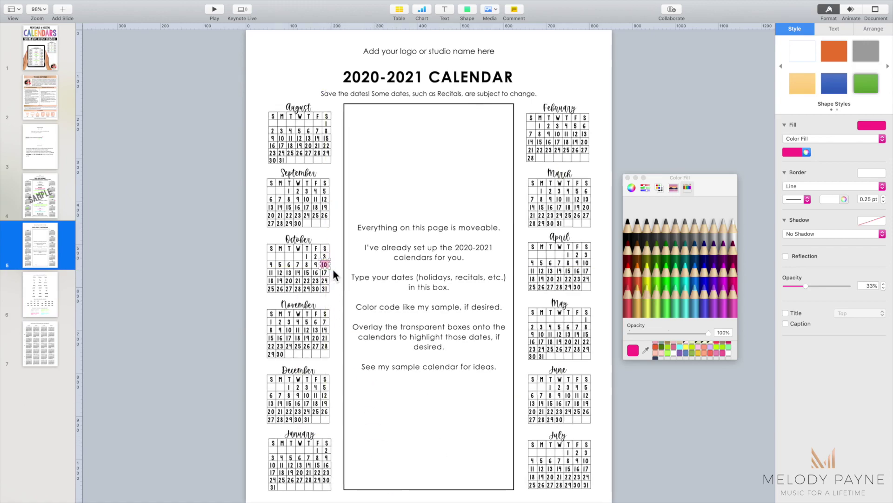
# Nudge the pink highlight down so it sits squarely on October 10, then deselect it
pyautogui.scroll(10, 333, 272)
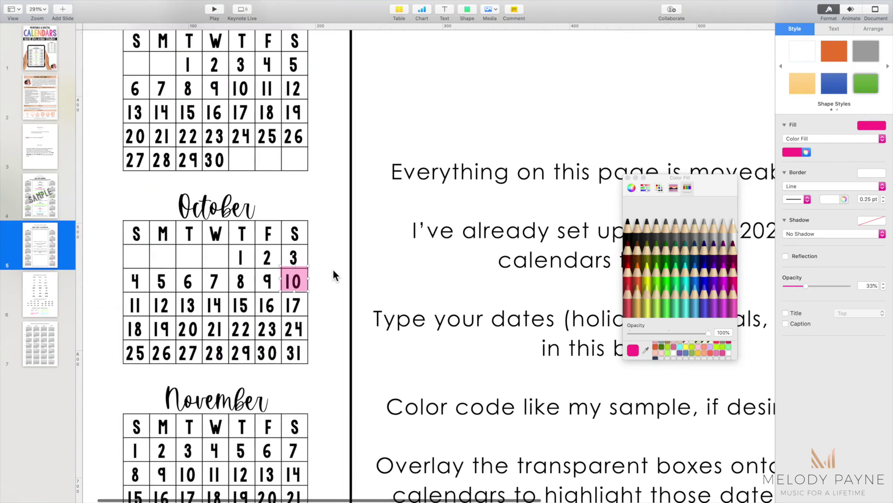
pyautogui.press('Down')
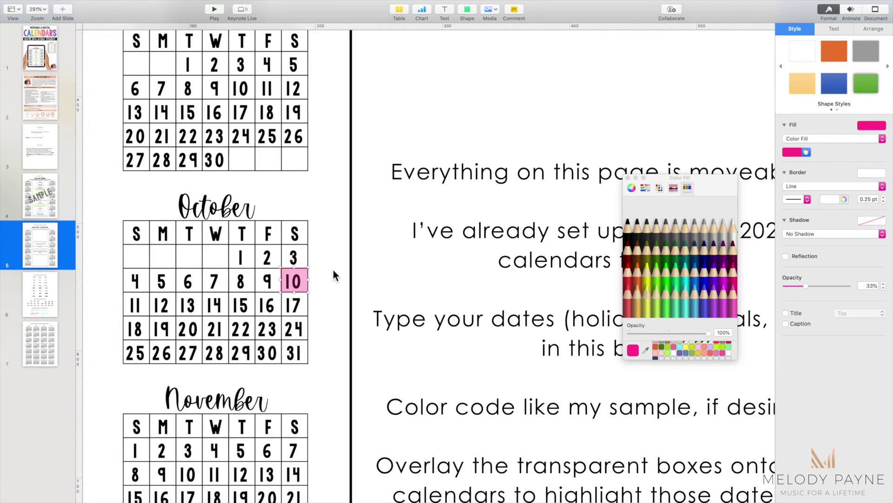
pyautogui.scroll(-8, 333, 275)
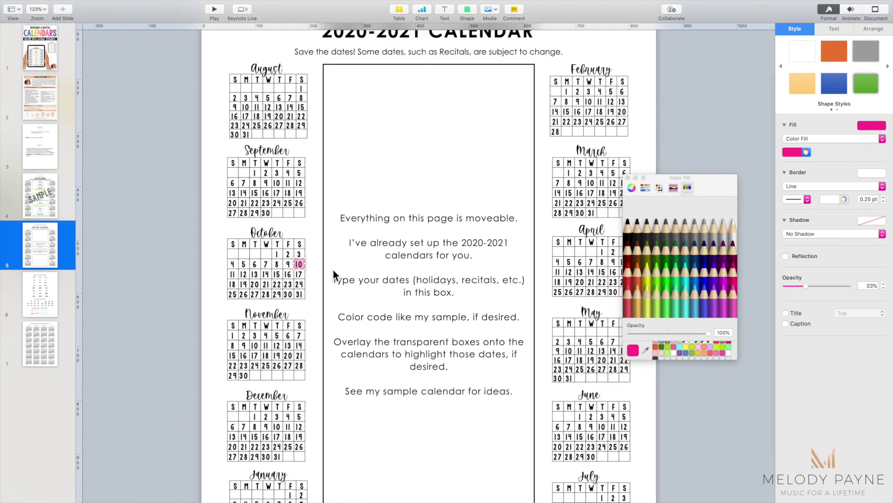
pyautogui.click(219, 270)
# Select the August mini calendar, then switch to the monthly mini calendar stickers slide
pyautogui.scroll(10, 268, 273)
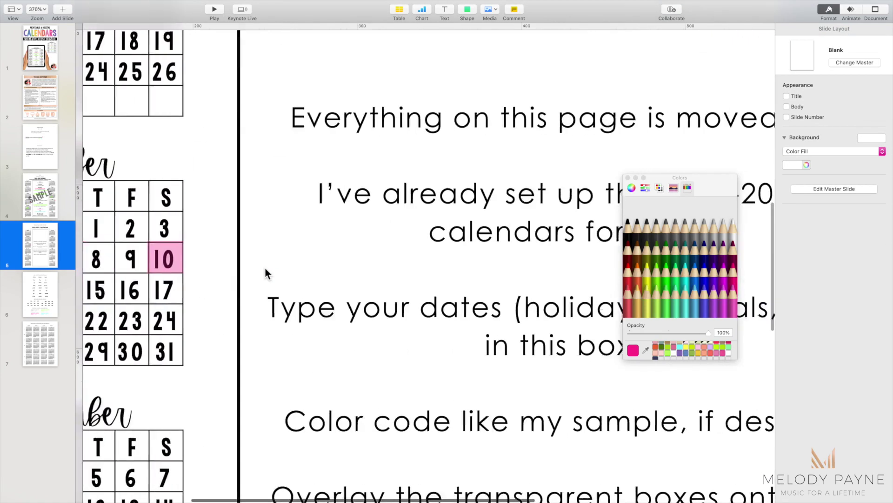
pyautogui.scroll(-10, 339, 284)
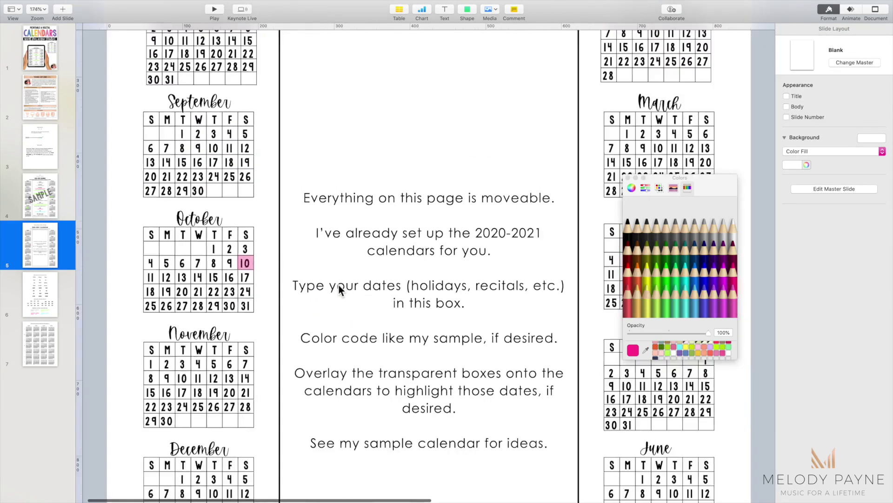
pyautogui.scroll(-3, 339, 284)
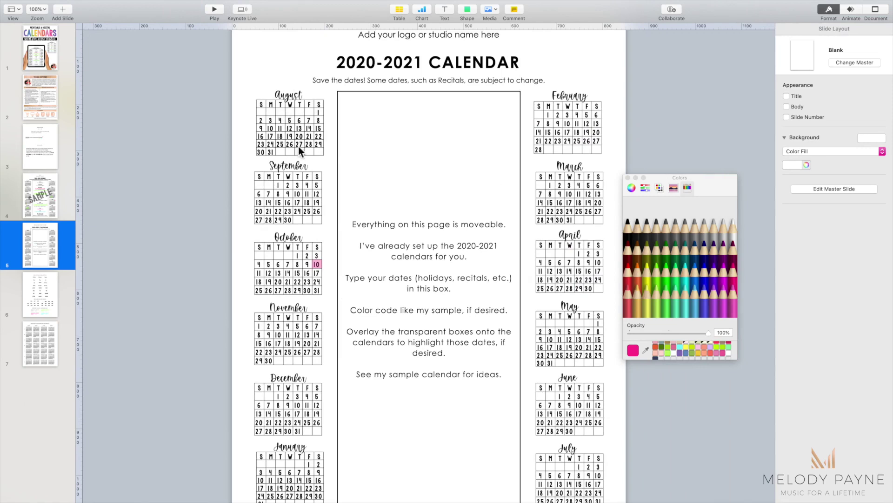
pyautogui.click(298, 134)
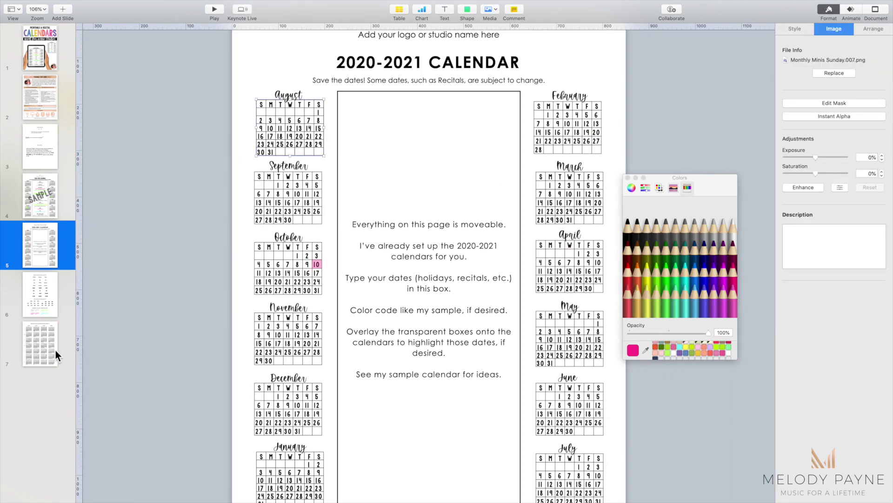
pyautogui.click(35, 347)
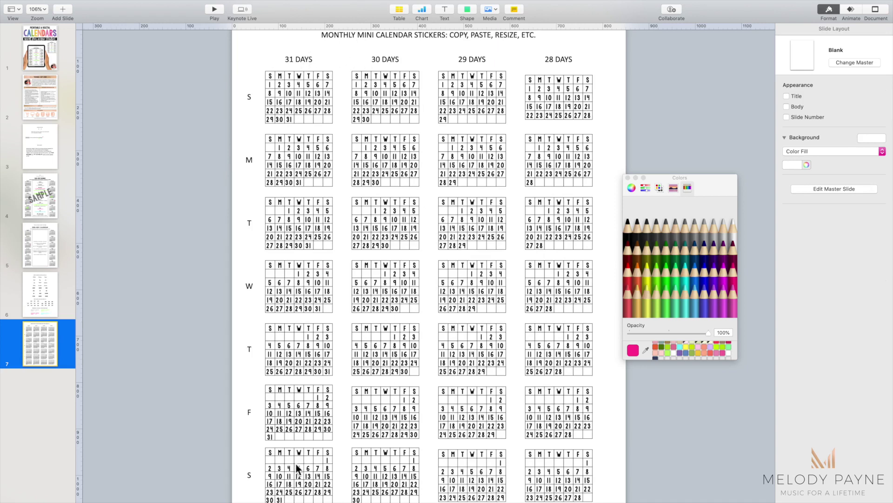
# Scroll the mini calendar stickers, then switch to the month and year stickers slide
pyautogui.scroll(-2, 353, 400)
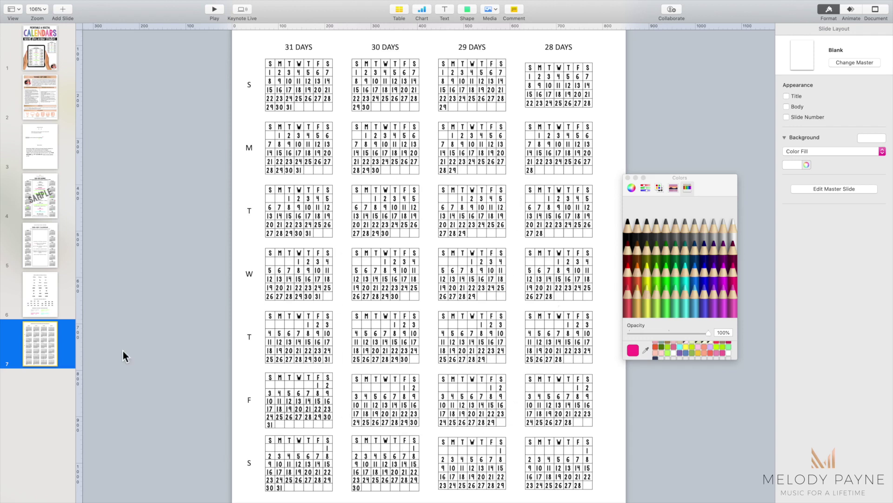
pyautogui.click(39, 302)
pyautogui.scroll(2, 219, 149)
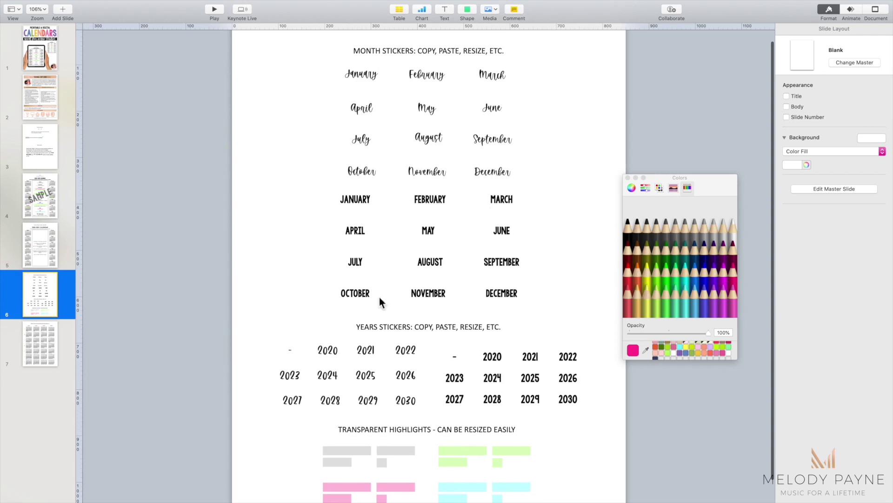
pyautogui.scroll(-3, 464, 259)
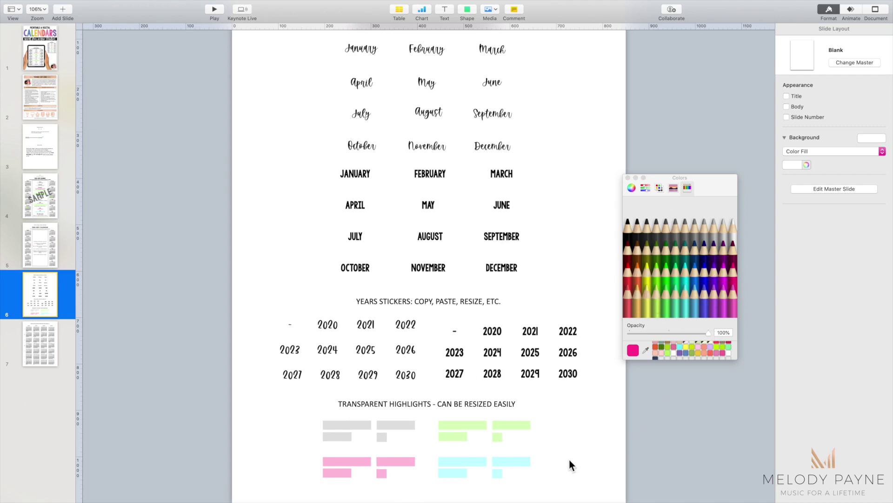
pyautogui.moveTo(568, 458); pyautogui.dragTo(434, 484)
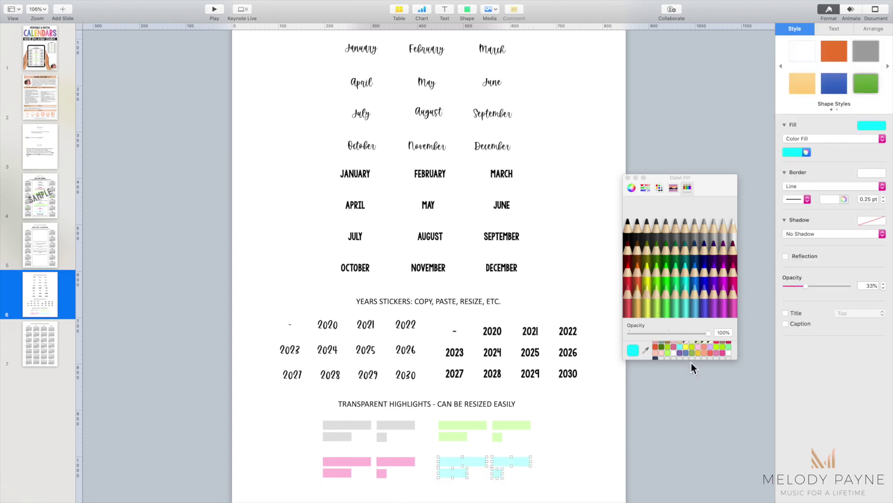
pyautogui.click(680, 353)
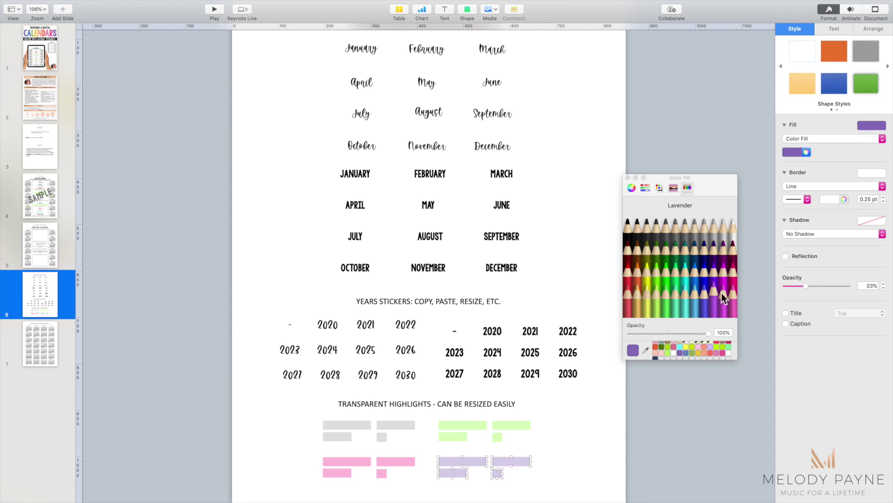
pyautogui.click(735, 295)
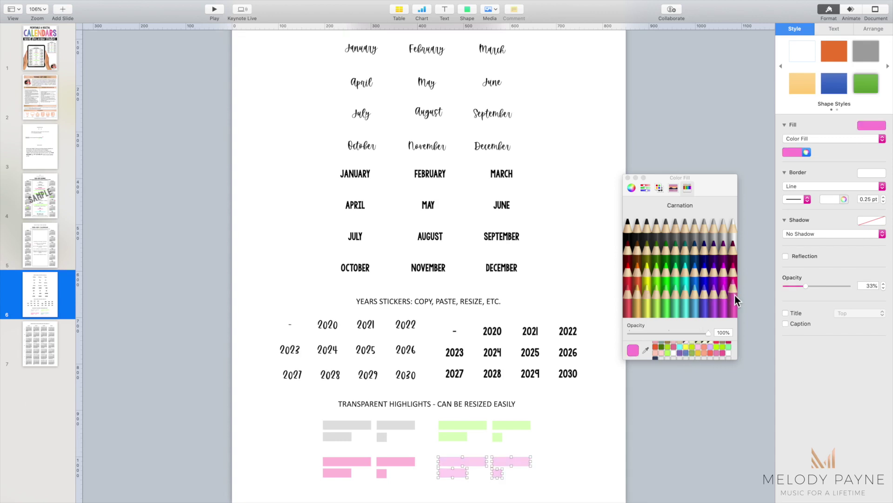
pyautogui.click(721, 257)
pyautogui.click(672, 266)
pyautogui.click(641, 286)
pyautogui.press('super+z')
pyautogui.press('super+z')
pyautogui.press('super+z')
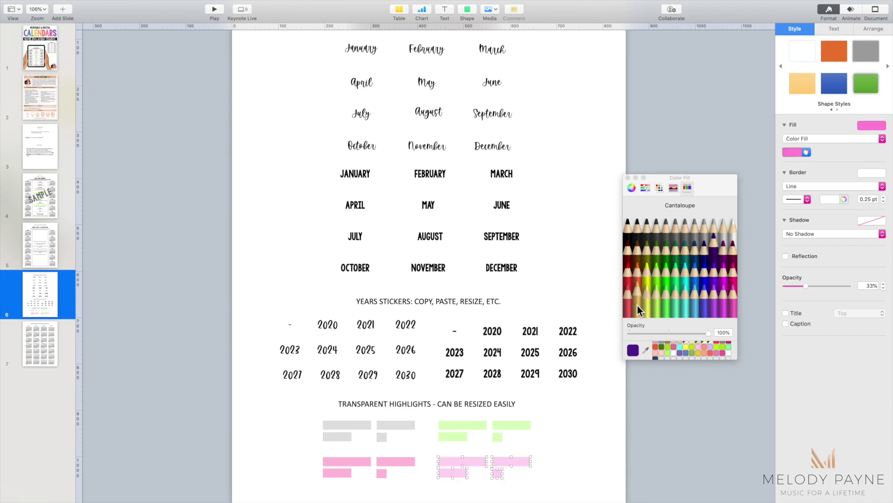
pyautogui.press('super+shift+z')
pyautogui.press('super+z')
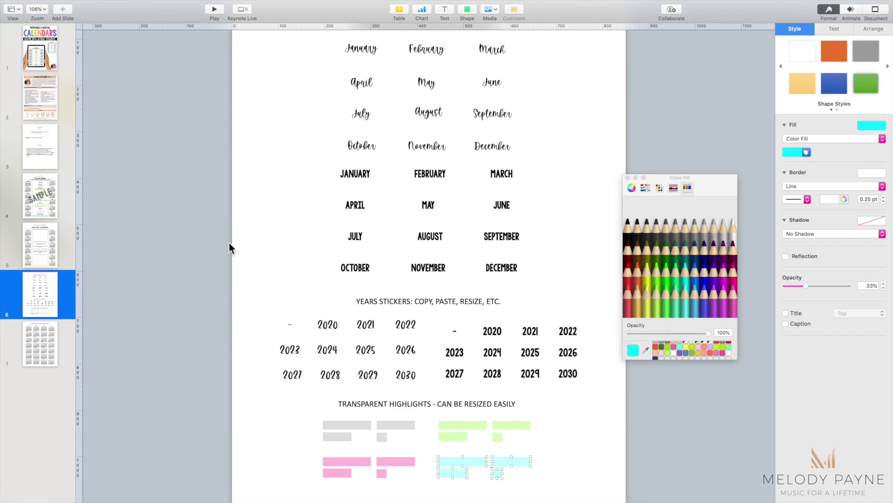
pyautogui.click(45, 345)
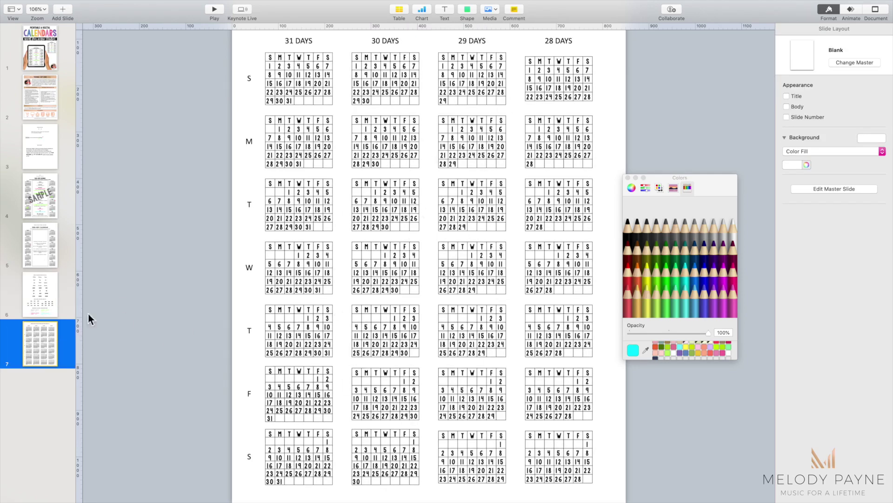
# Return to the 2020-2021 calendar slide and select the August and October mini calendars
pyautogui.click(29, 240)
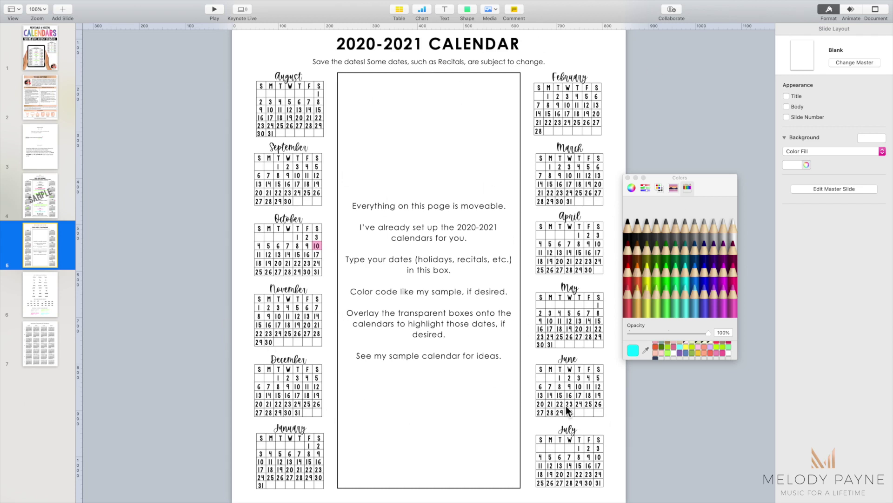
pyautogui.click(285, 119)
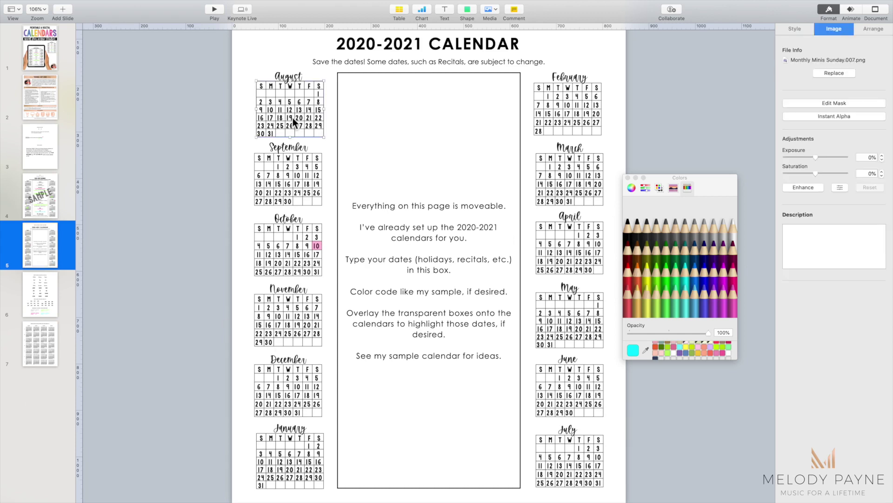
pyautogui.click(298, 256)
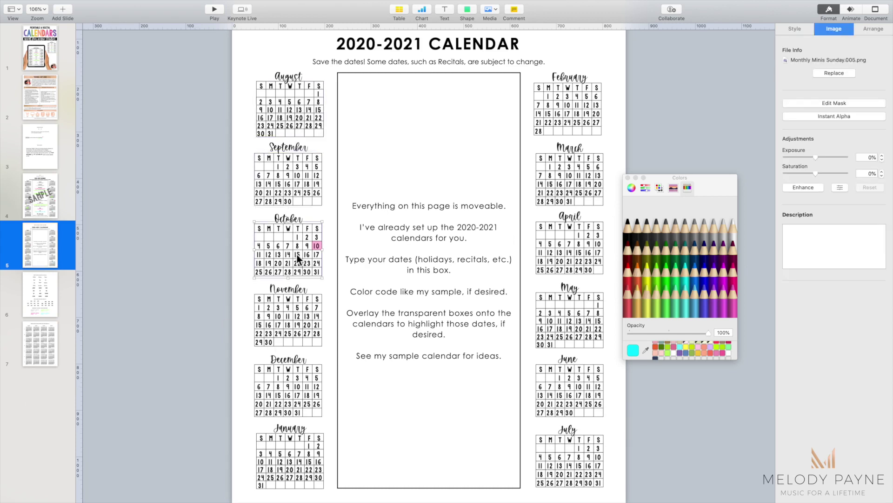